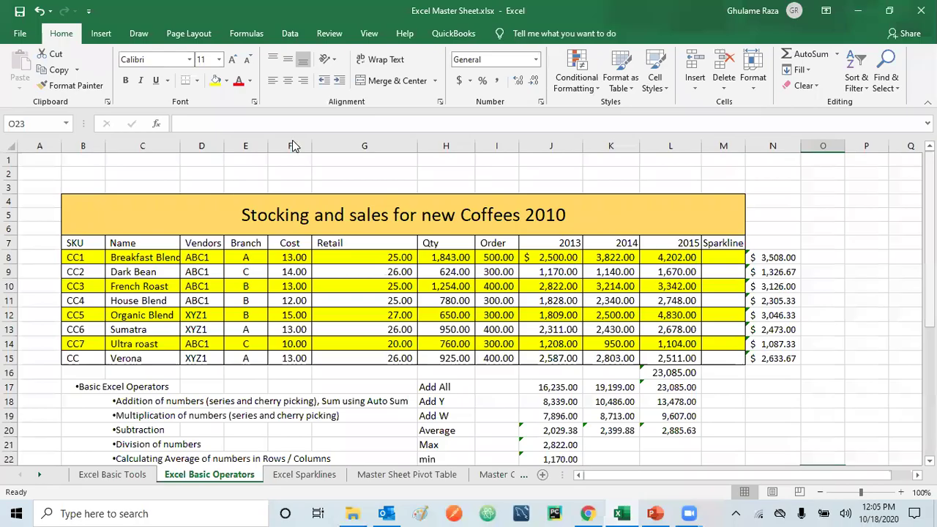
Step: Go to the Excel Sparklines sheet with the coffee stocking and sales table
key(ctrl+Page_Down)
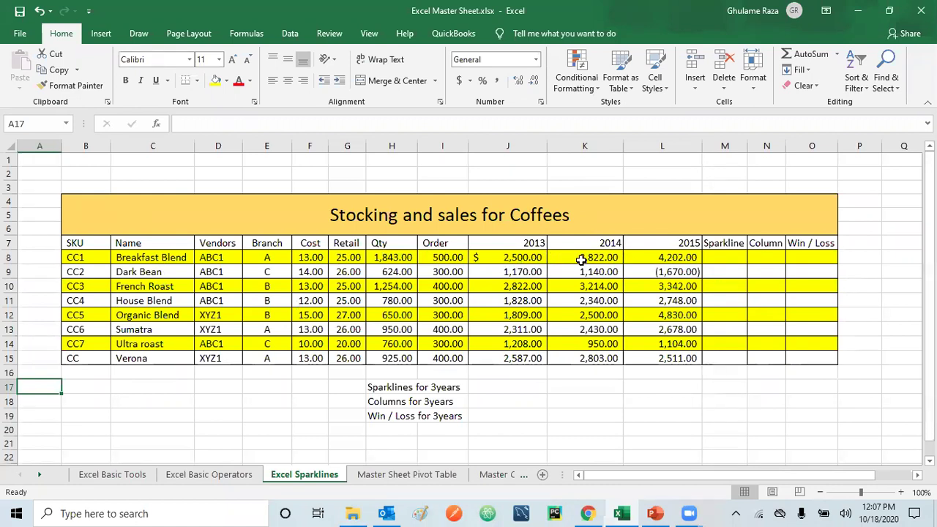
Step: Select cell M8, the Breakfast Blend row's Sparkline cell
click(722, 260)
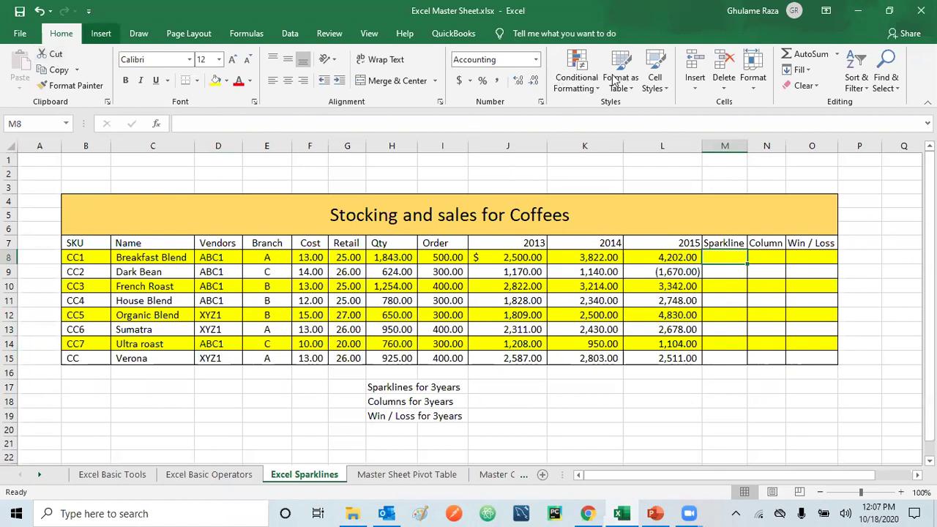
scroll(550, 82, down, 1)
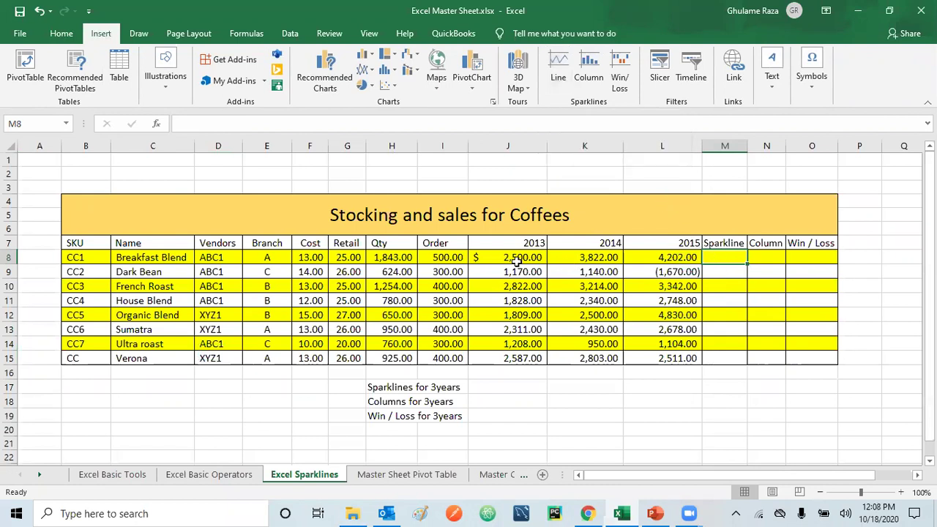
Step: Insert a line sparkline in M8 using J8:L8 as the data range
click(558, 66)
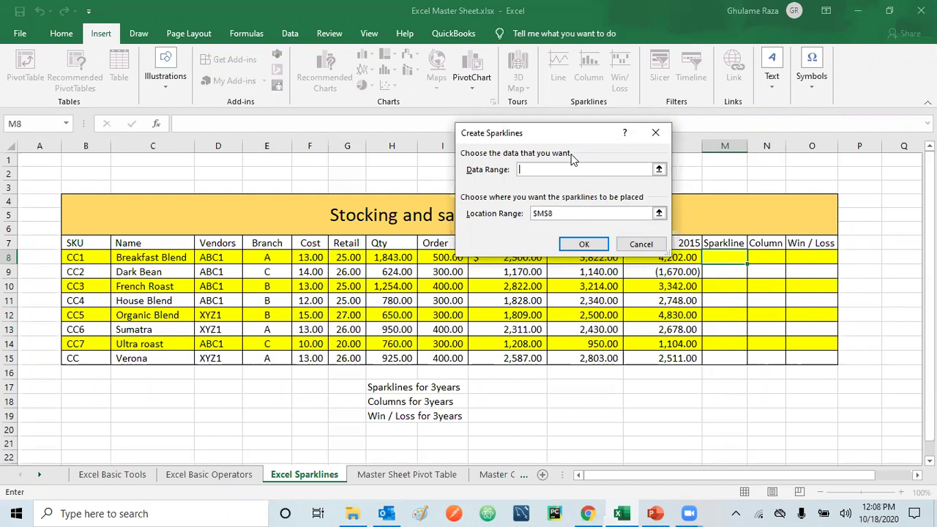
drag(556, 127, 538, 75)
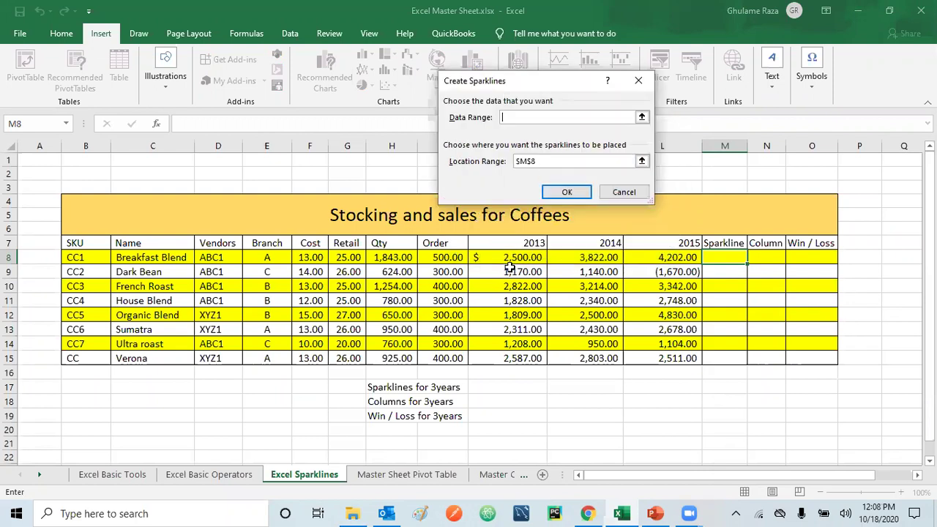
drag(508, 257, 648, 256)
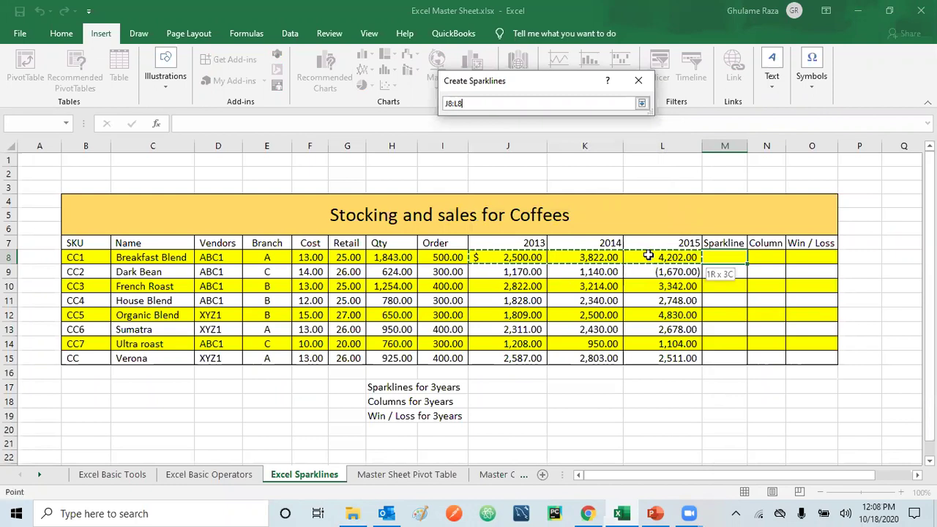
drag(648, 255, 649, 255)
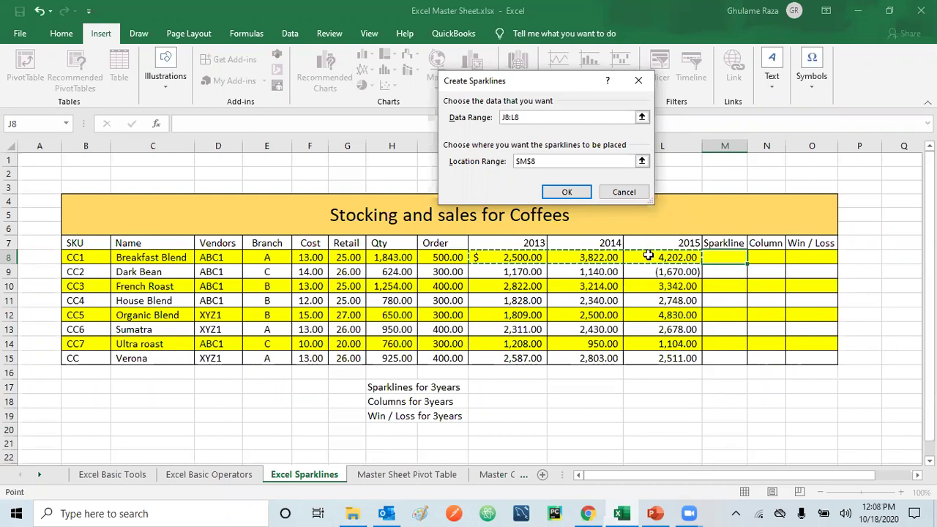
click(557, 192)
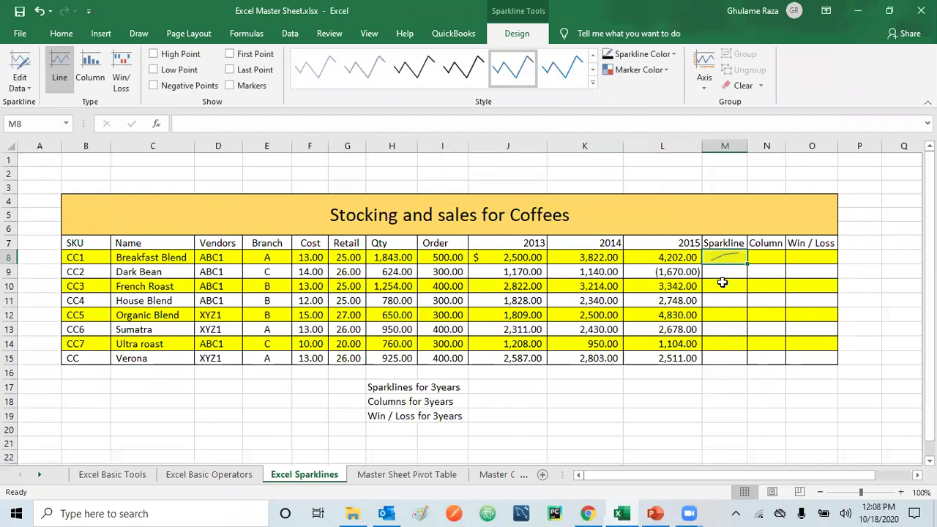
Step: Fill the M8 line sparkline down through M15 for all eight coffees
key(Down)
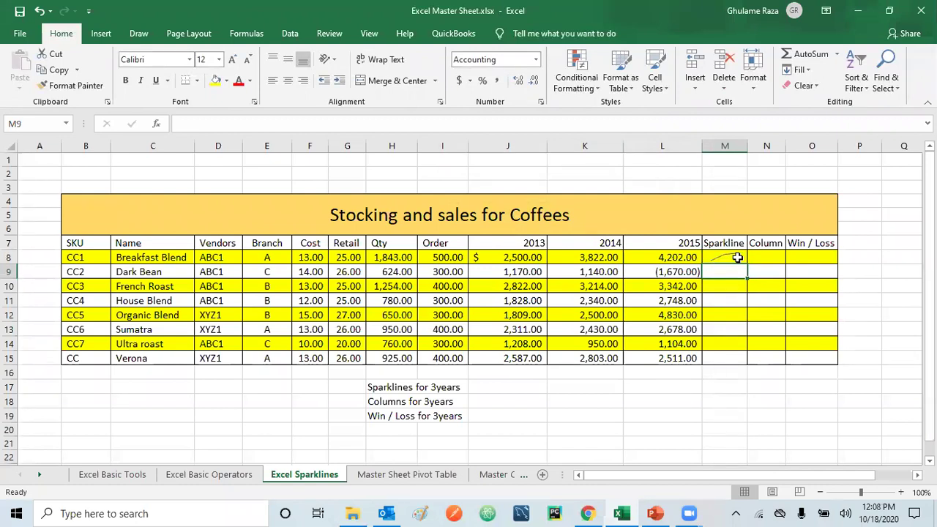
click(737, 258)
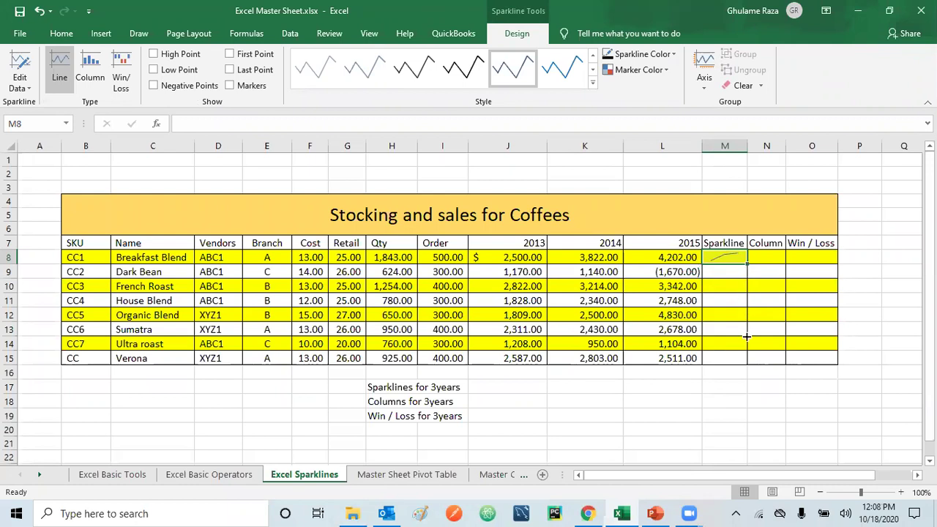
mouse_move(746, 363)
mouse_down()
mouse_move(732, 415)
mouse_move(720, 366)
mouse_up()
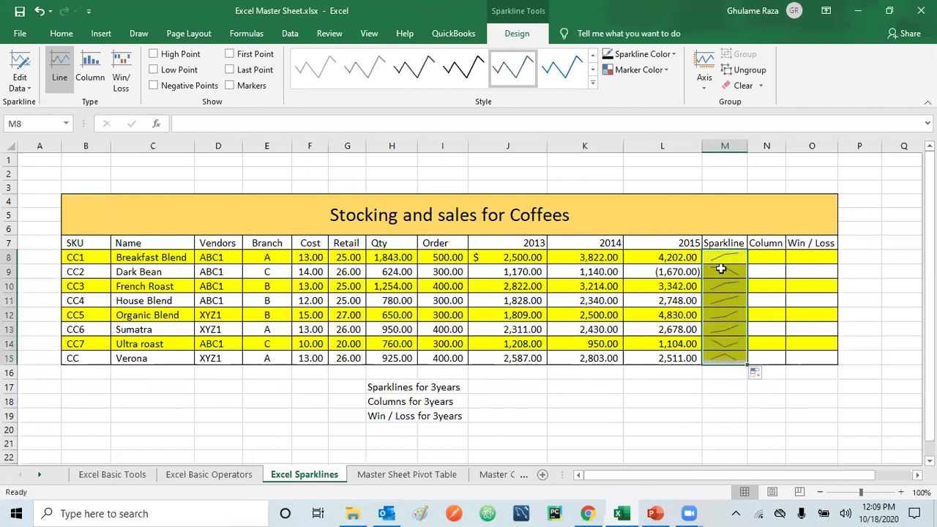
click(724, 415)
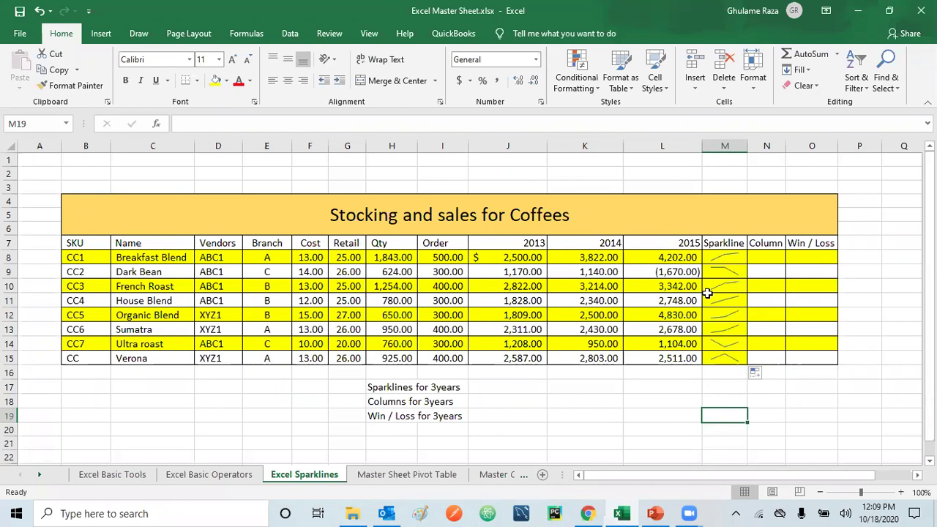
Step: Format-paint N9's shading onto M8:M15 to restore the alternating yellow and white rows
click(772, 272)
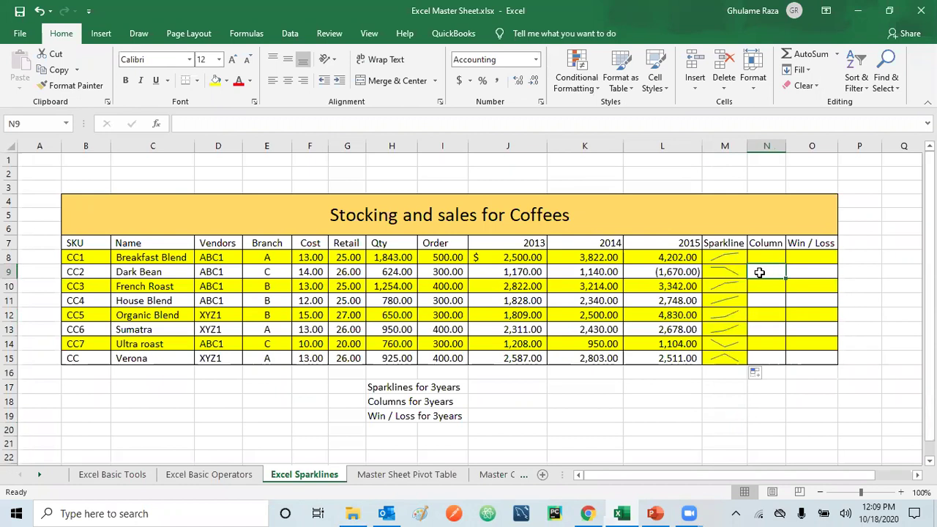
click(67, 92)
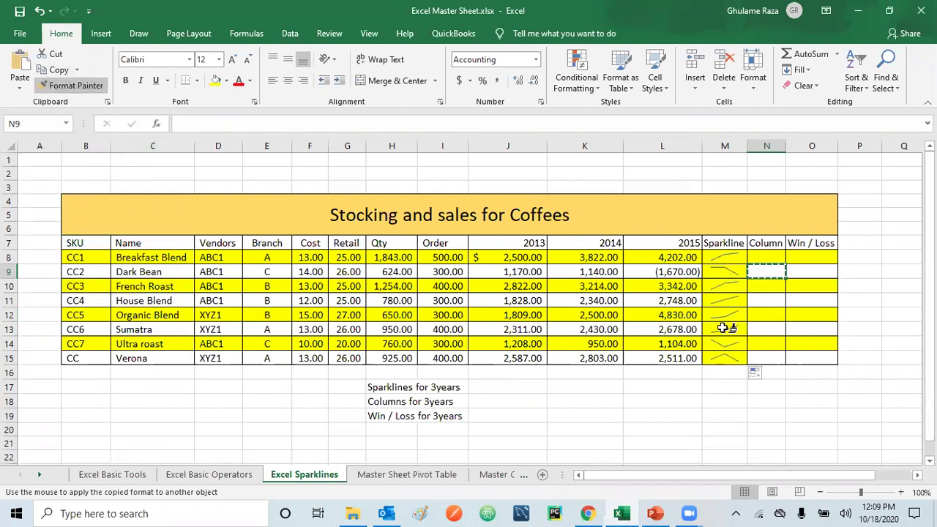
drag(724, 272, 723, 358)
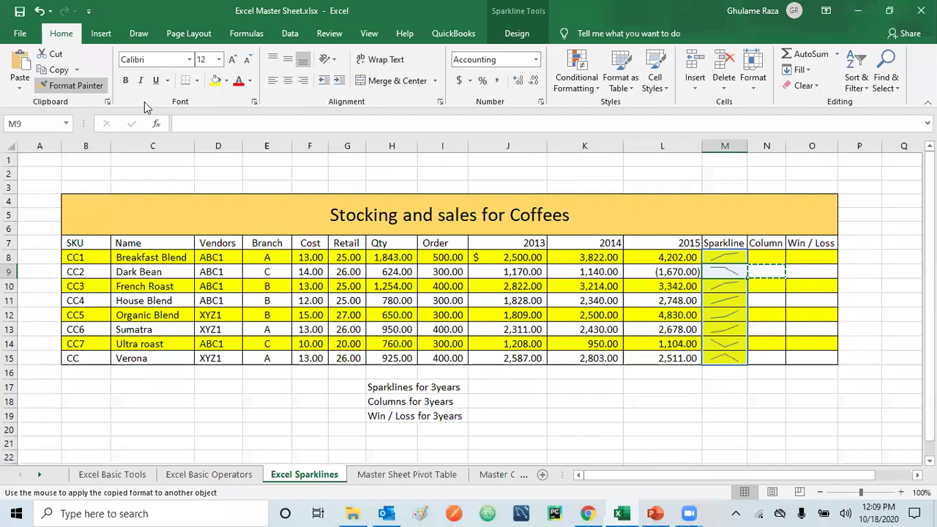
key(ctrl+z)
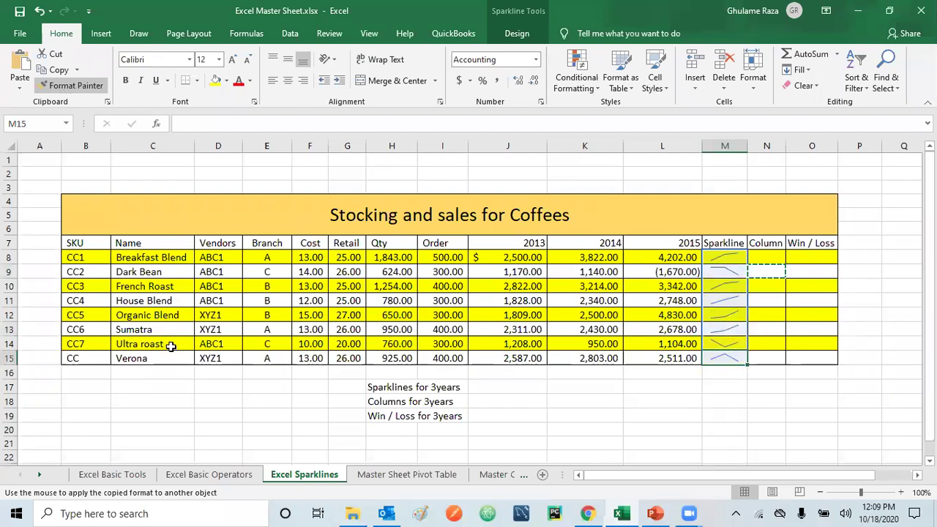
key(Escape)
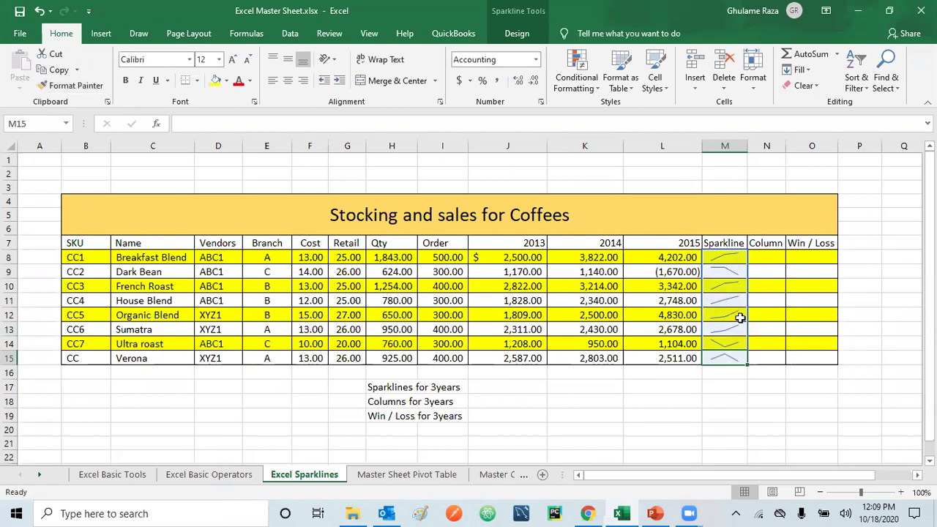
key(Down)
key(Down)
key(Down)
key(Right)
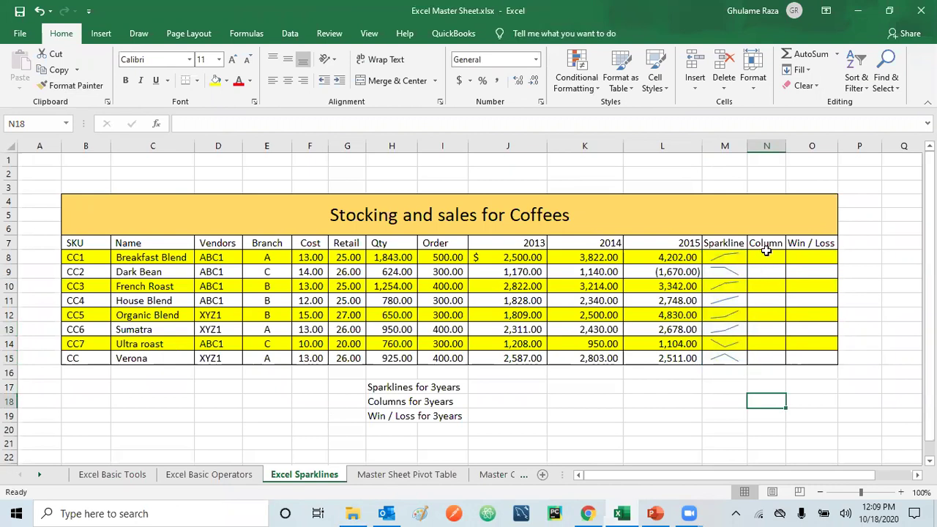
Step: Select N8 under the Column heading and show the Insert ribbon
click(765, 255)
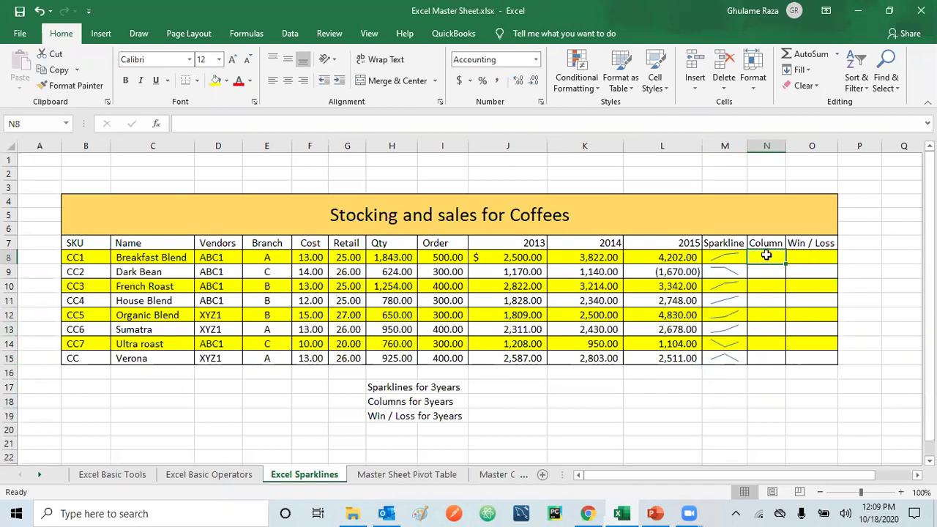
click(107, 36)
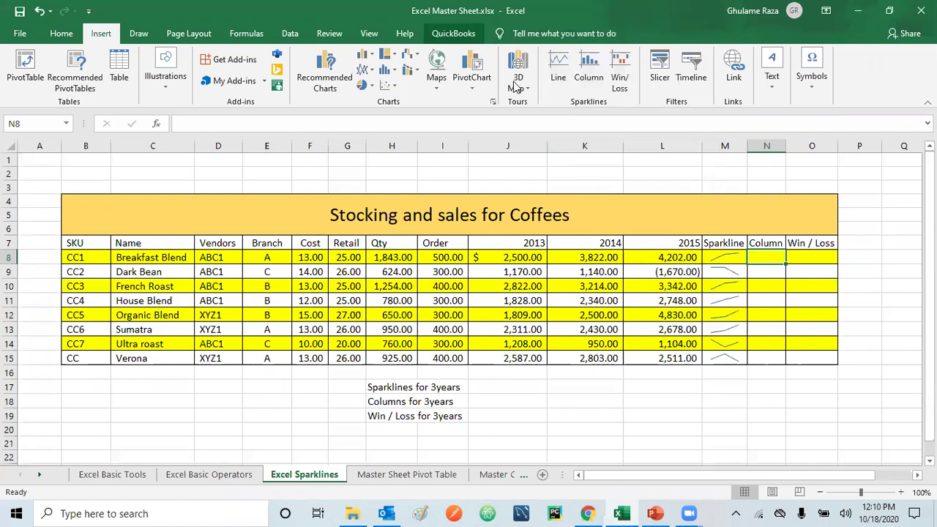
Step: Create a column sparkline in N8 from Breakfast Blend's J8:L8 sales
click(588, 72)
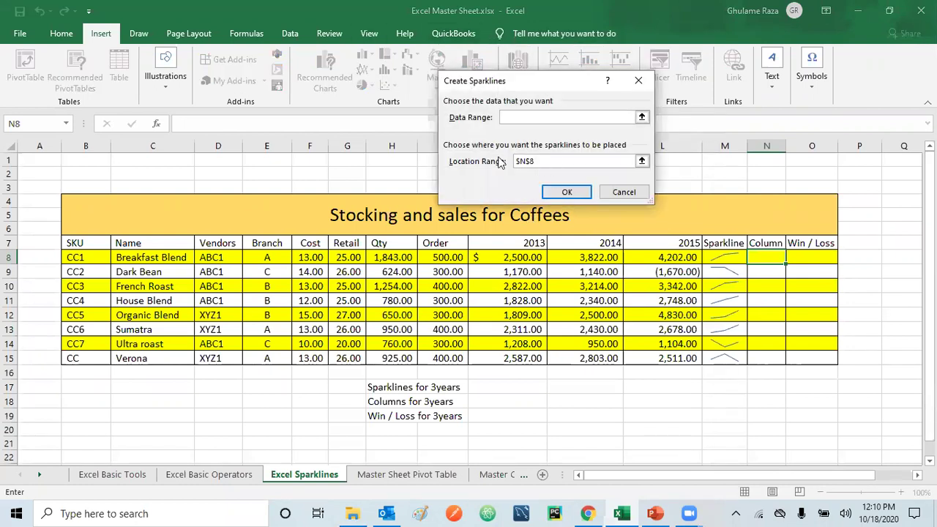
click(513, 117)
drag(505, 257, 657, 259)
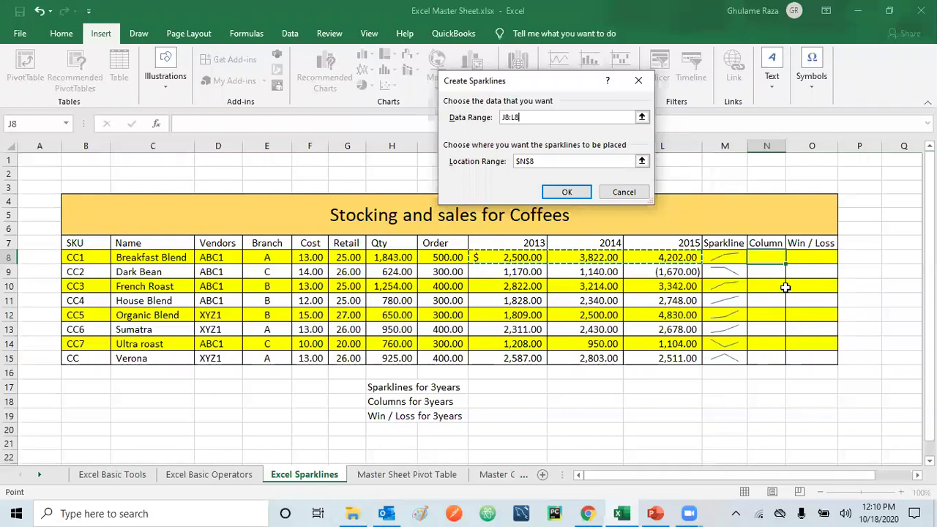
key(Return)
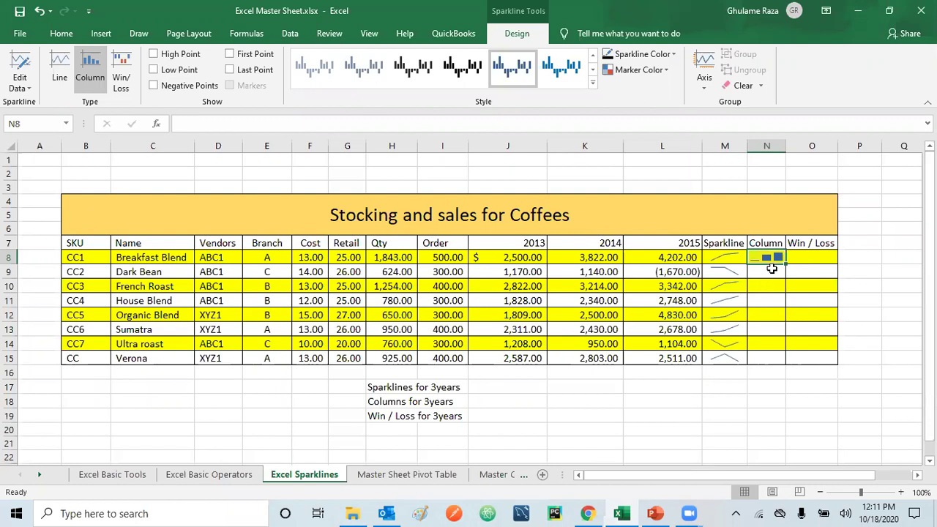
Step: Copy the N8 column sparkline down through N15 for every coffee
click(771, 270)
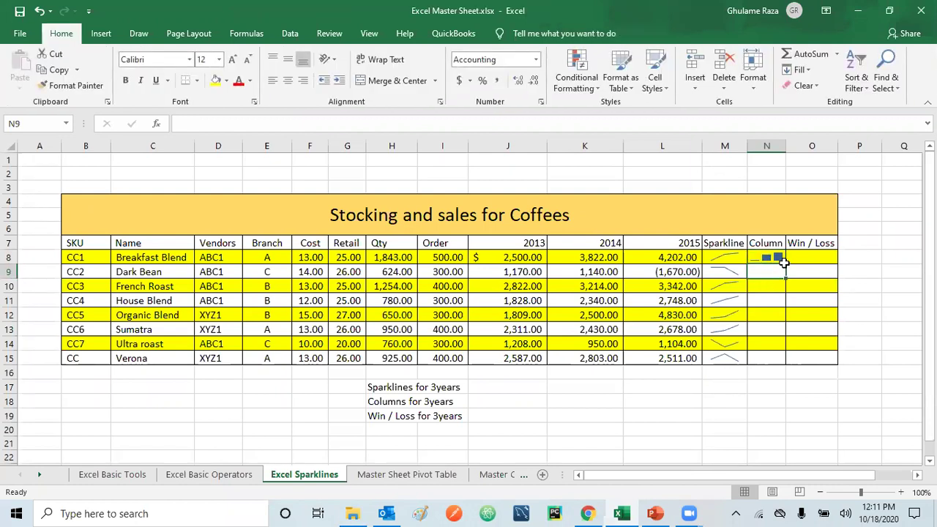
click(783, 262)
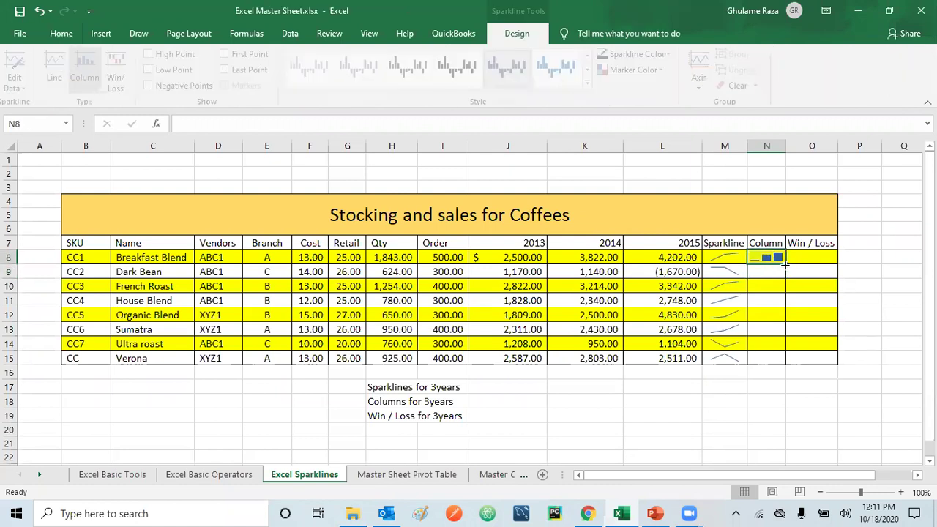
drag(784, 265, 790, 368)
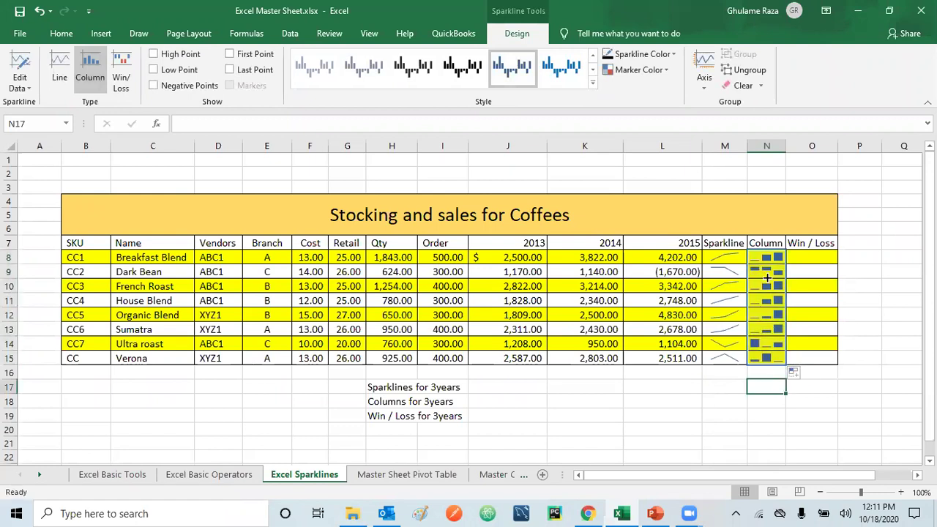
click(768, 387)
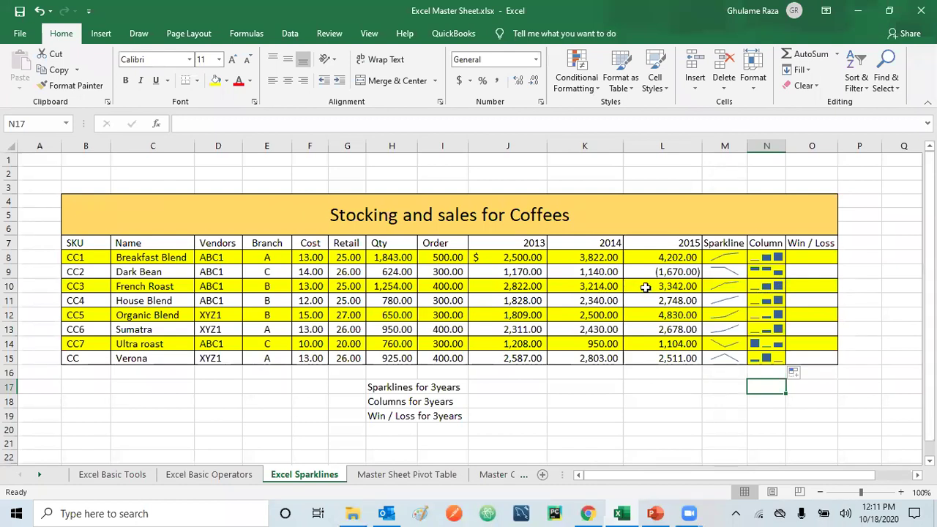
click(645, 288)
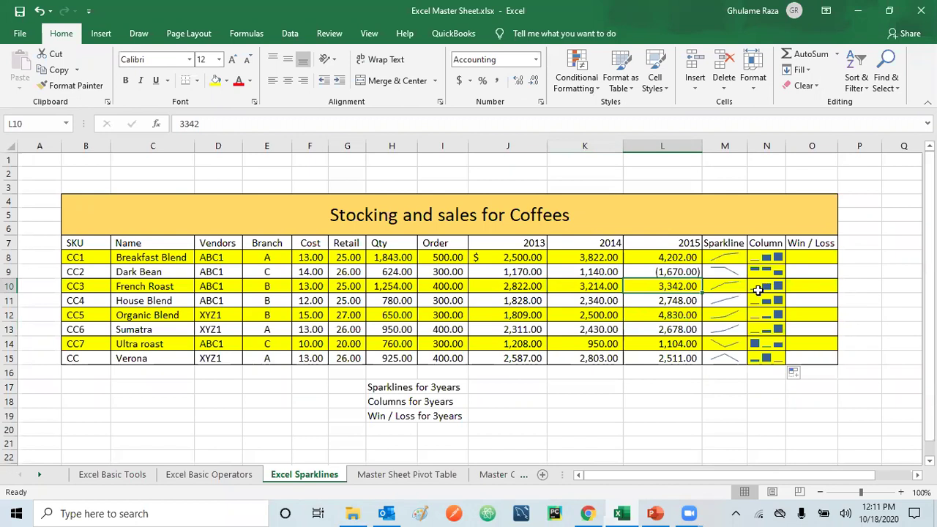
Step: Insert a win/loss sparkline in O8 using J8:L8 as its data range
click(825, 257)
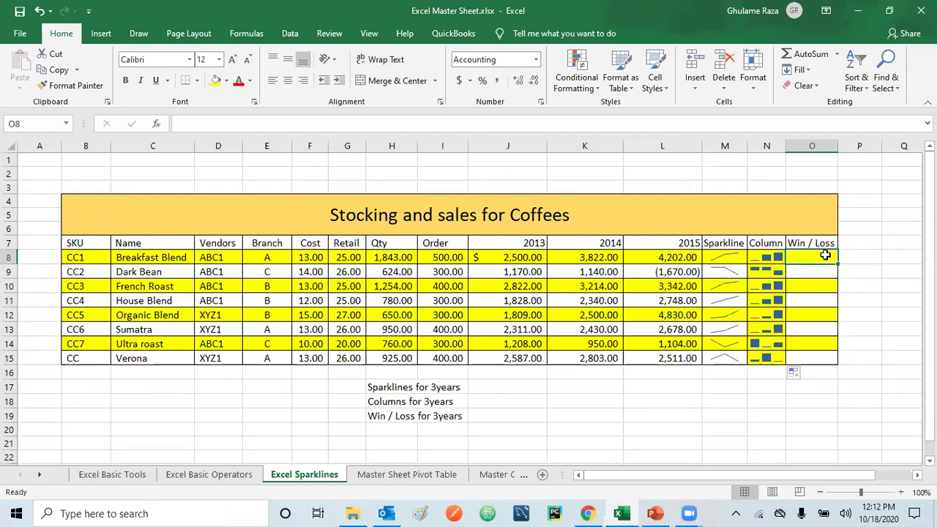
click(95, 34)
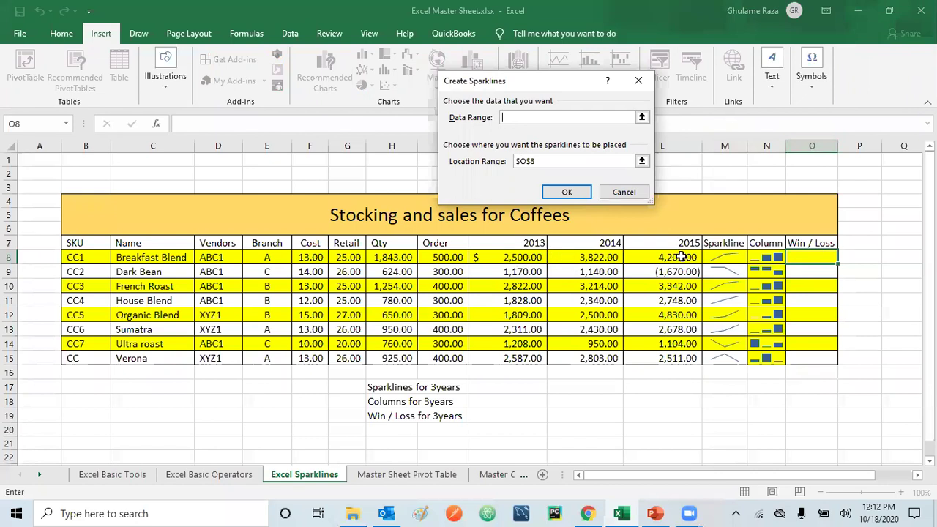
drag(507, 256, 680, 257)
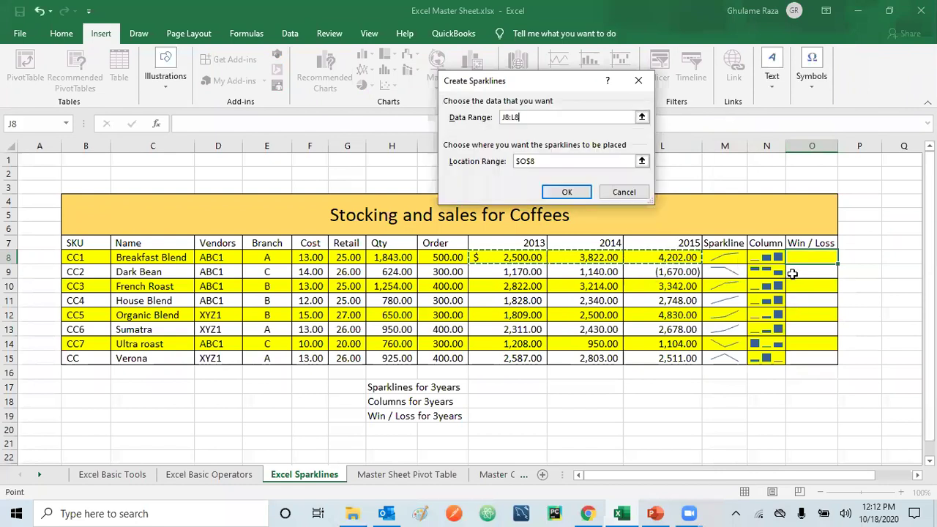
key(Return)
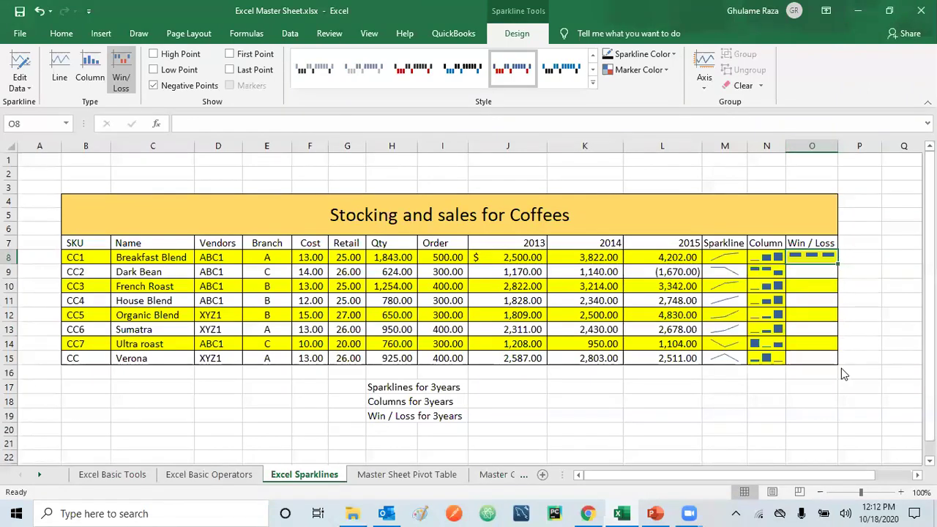
Step: Fill the O8 win/loss sparkline down to O15, showing Dark Bean's red 2015 loss
drag(838, 264, 805, 357)
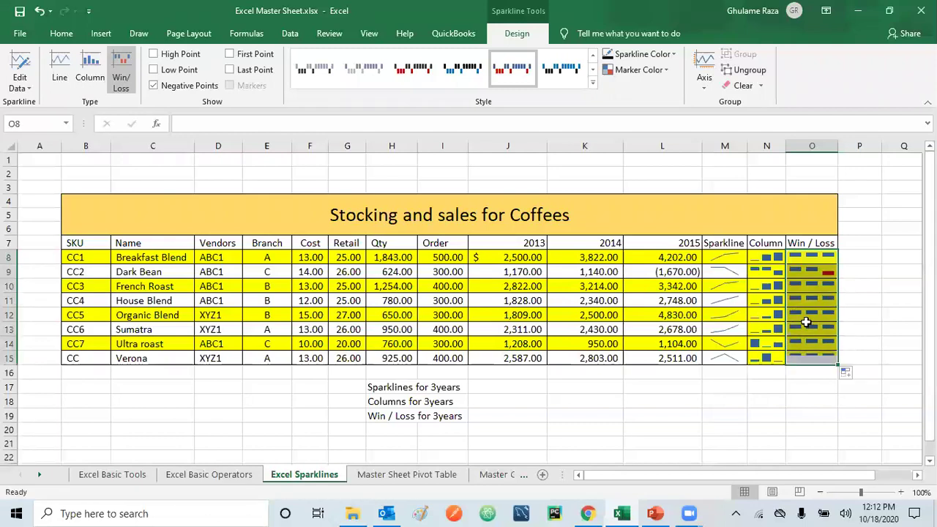
key(Down)
key(Down)
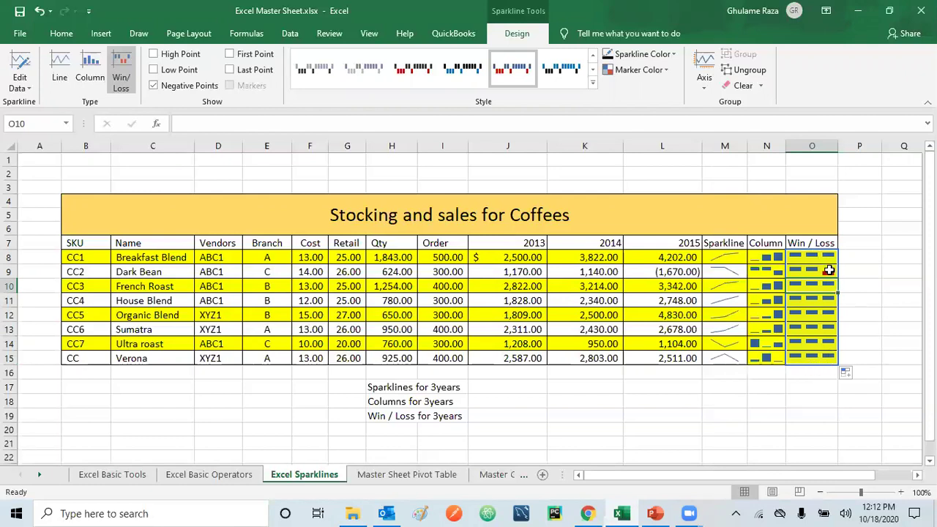
key(shift+Return)
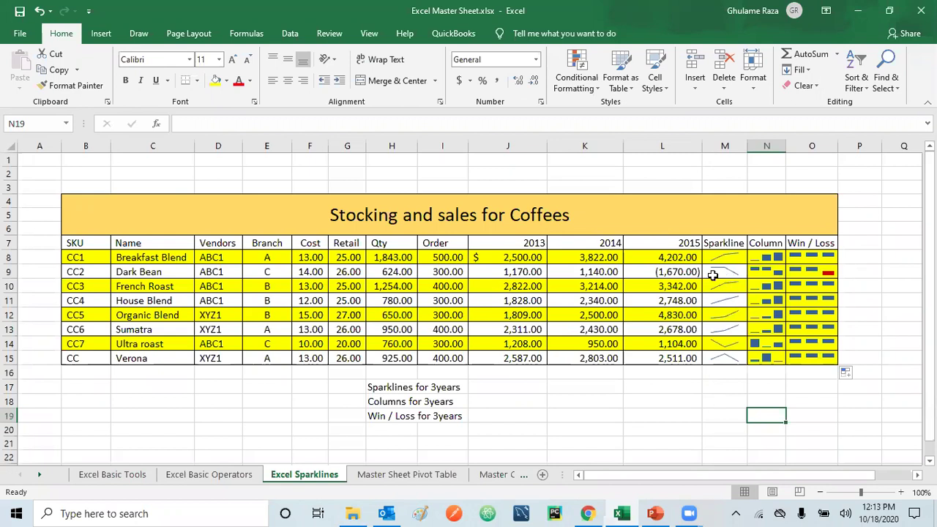
Step: Change Dark Bean's 2015 sales in L9 to -100 to watch the sparklines update
click(674, 273)
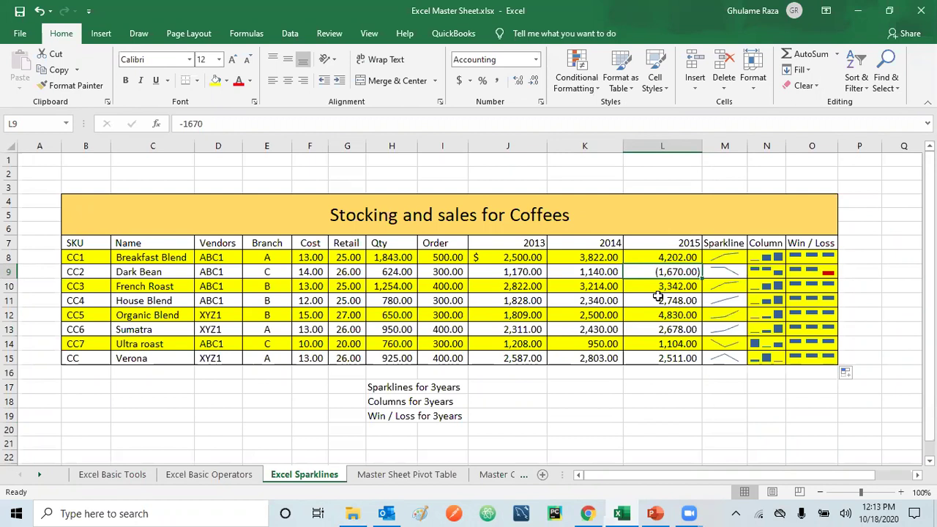
text(-100)
key(Return)
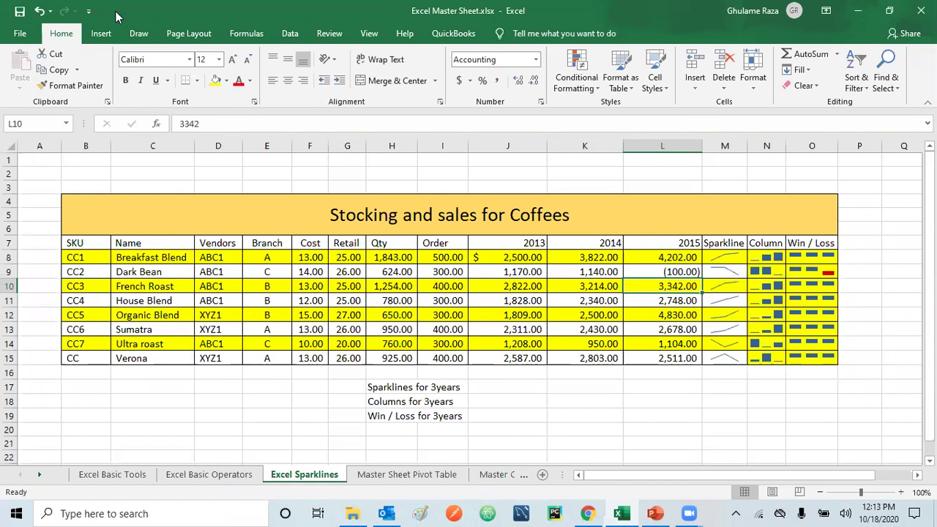
Step: Undo the edit so L9 returns to (1,670.00), then reselect L9
click(39, 11)
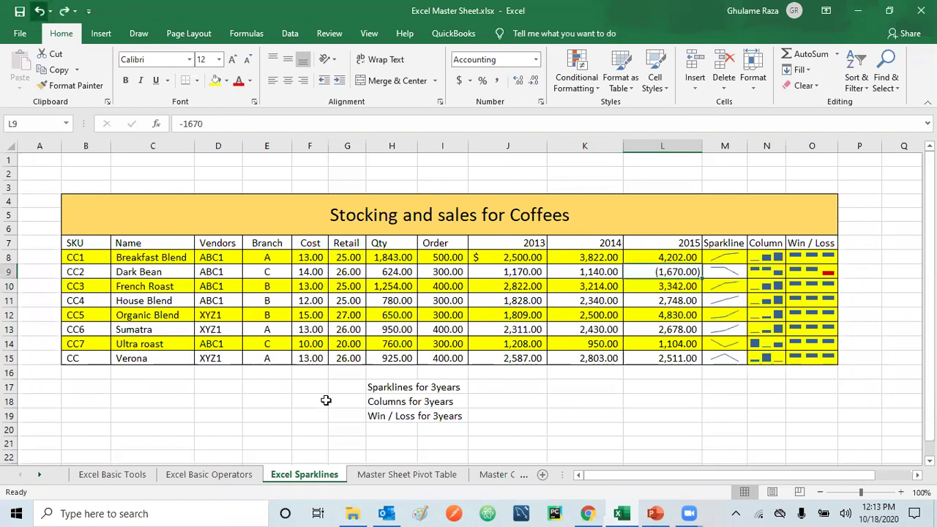
key(Down)
key(Down)
key(Down)
key(Down)
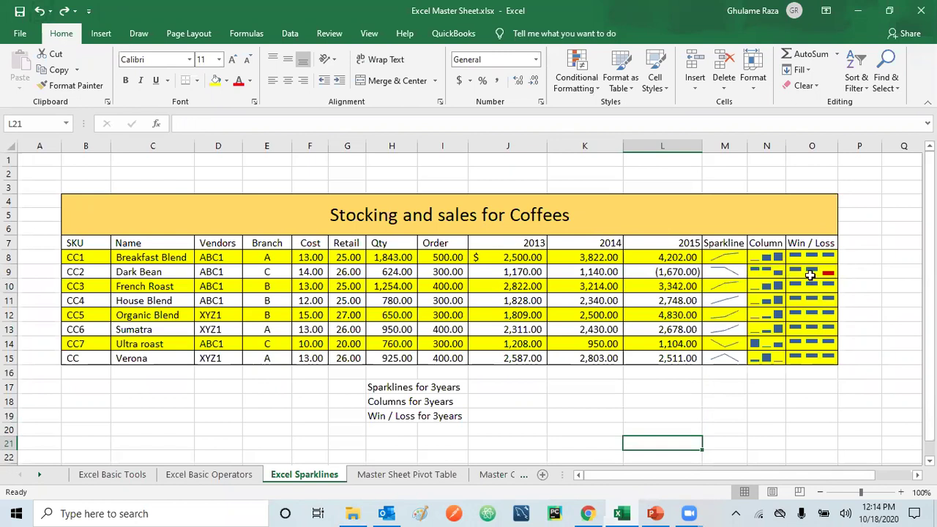
click(688, 271)
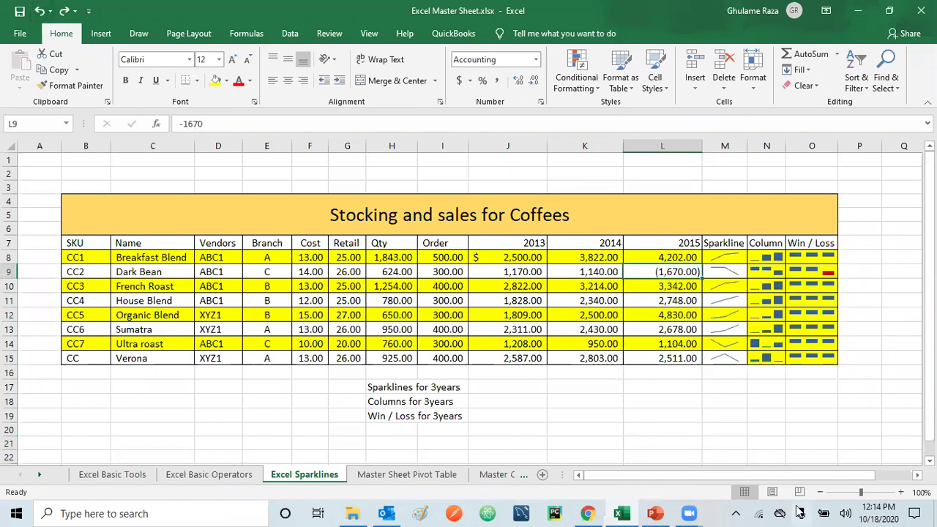
Step: Enter -100 for Dark Bean's 2015 sales in L9, then change it to 100
text(-100)
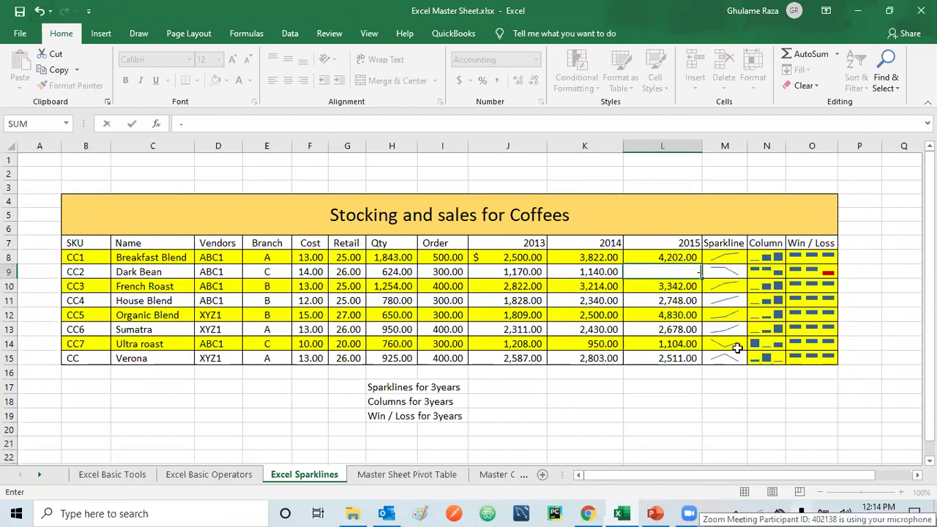
key(Return)
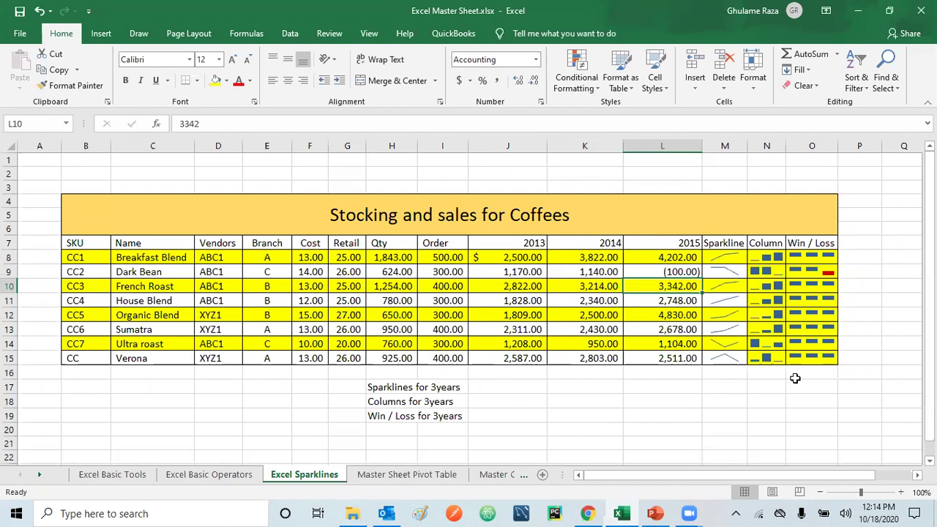
click(677, 272)
text(-)
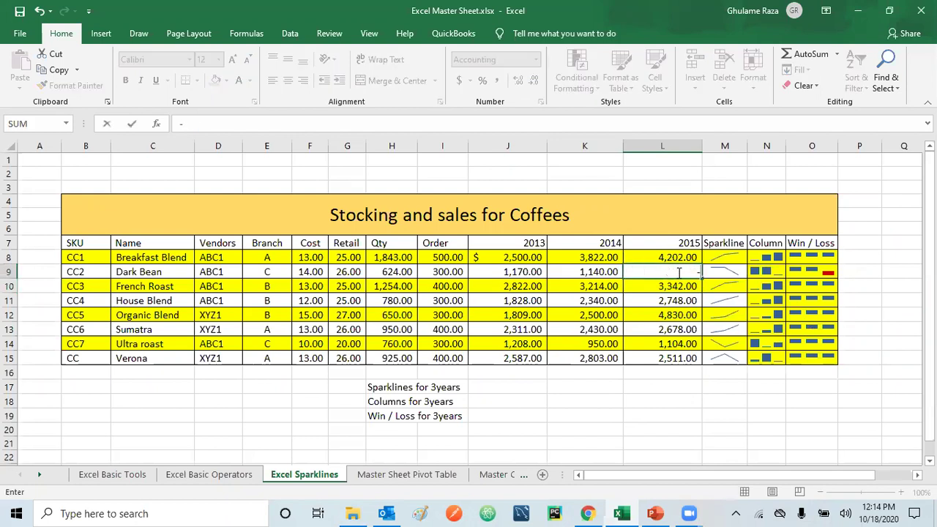
key(BackSpace)
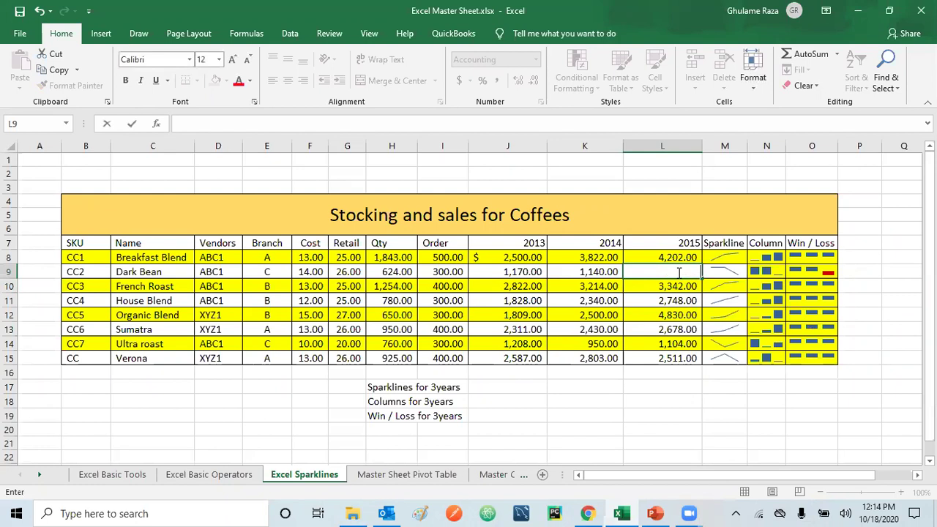
text(100)
key(Return)
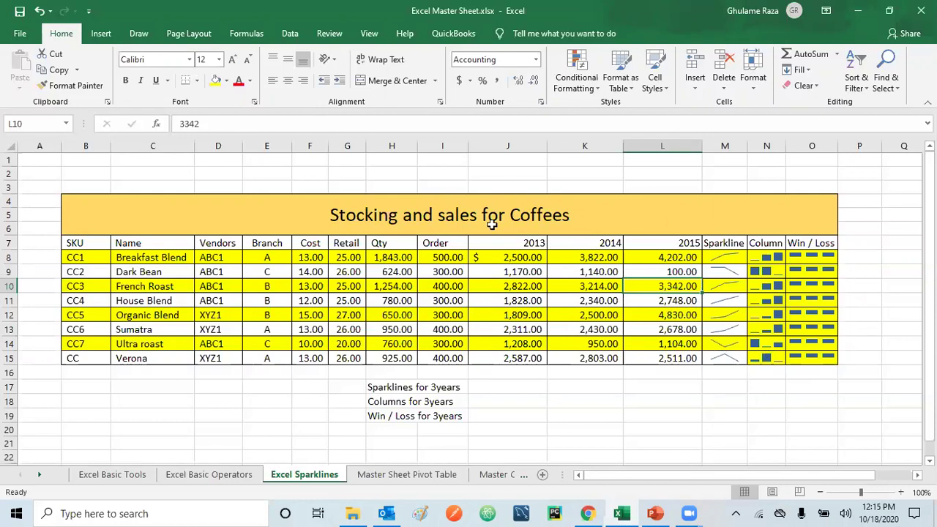
click(582, 381)
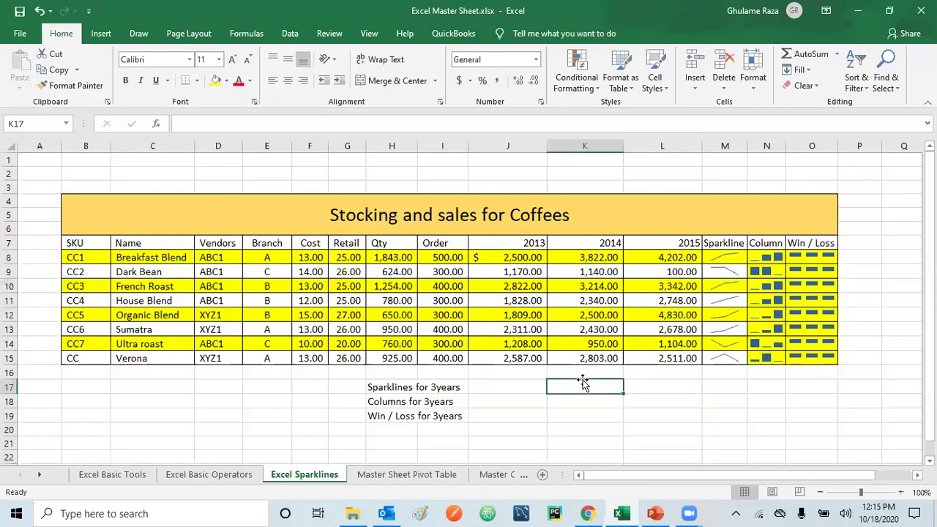